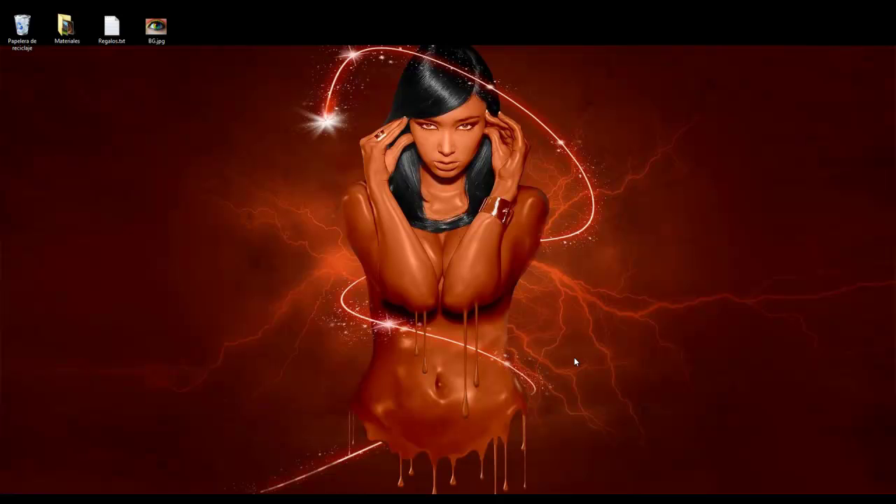
Open BG.jpg and confirm in Image Size that it is 640 × 480 pixels at 72 ppi.
{"action": "key", "text": "b"}
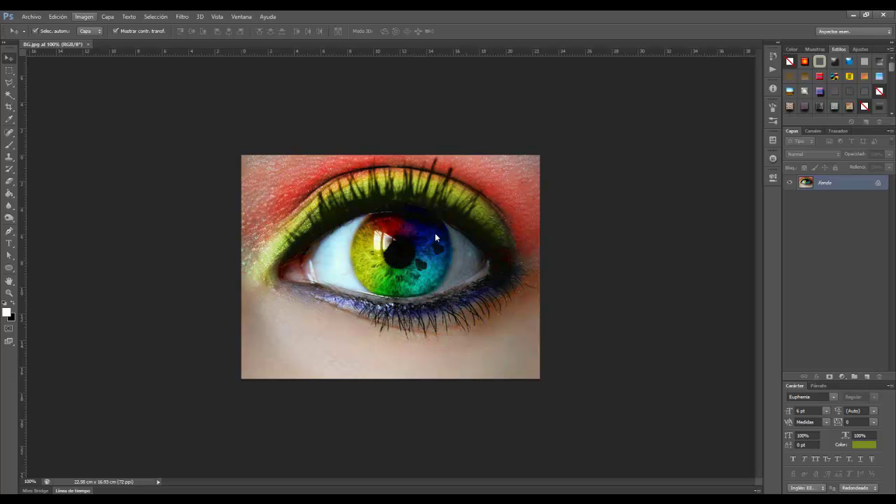
{"action": "key", "text": "alt+i"}
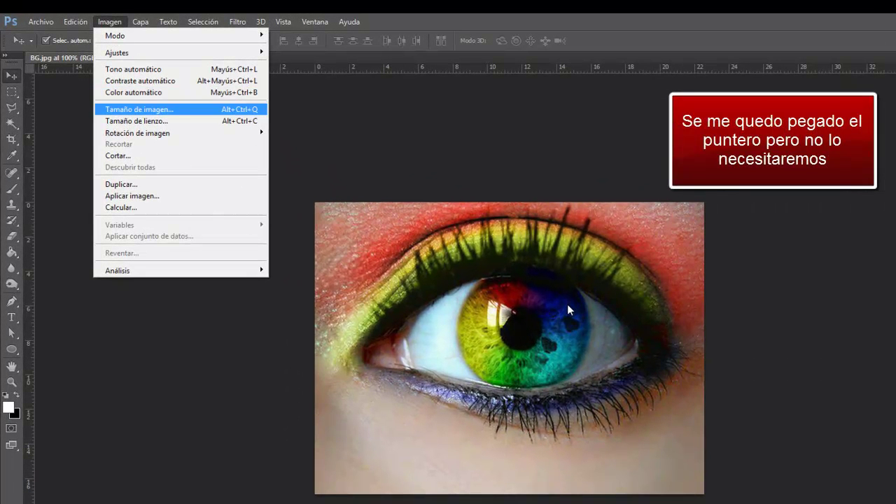
{"action": "left_click", "coordinate": [140, 110]}
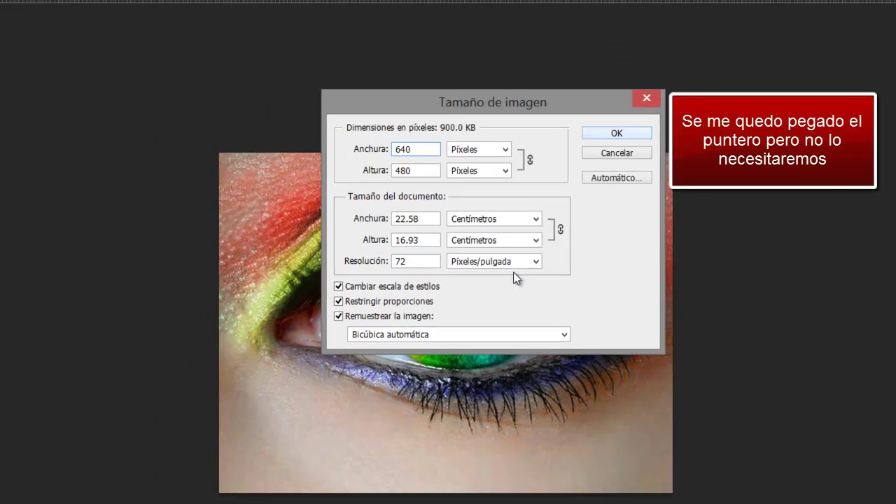
{"action": "key", "text": "Return"}
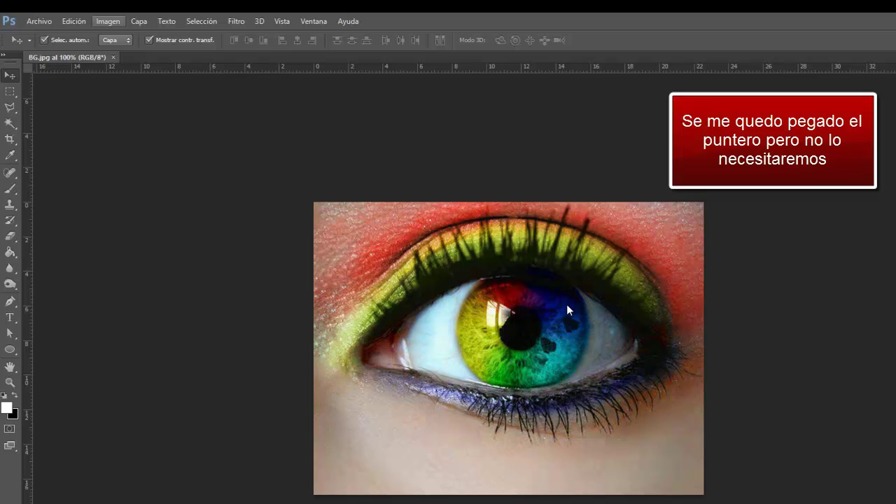
{"action": "left_click", "coordinate": [108, 21]}
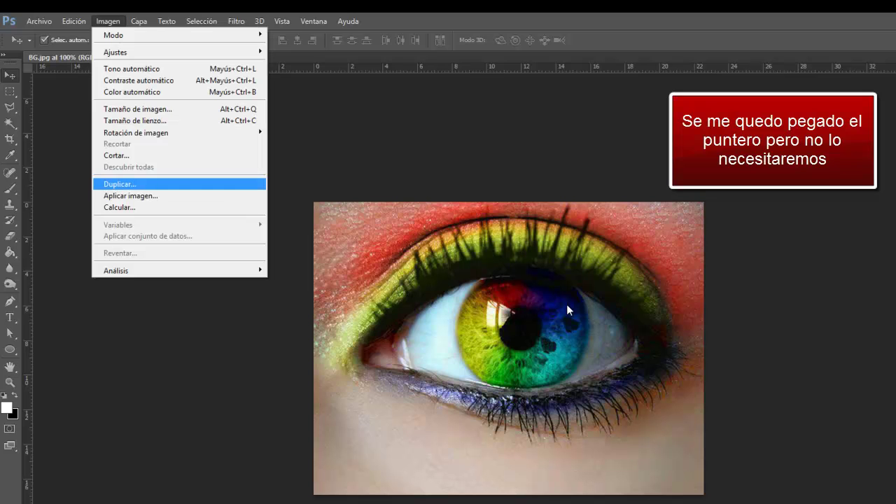
Duplicate the eye photo as 'BG copia' and bring up the copy's Image Size settings.
{"action": "left_click", "coordinate": [119, 184]}
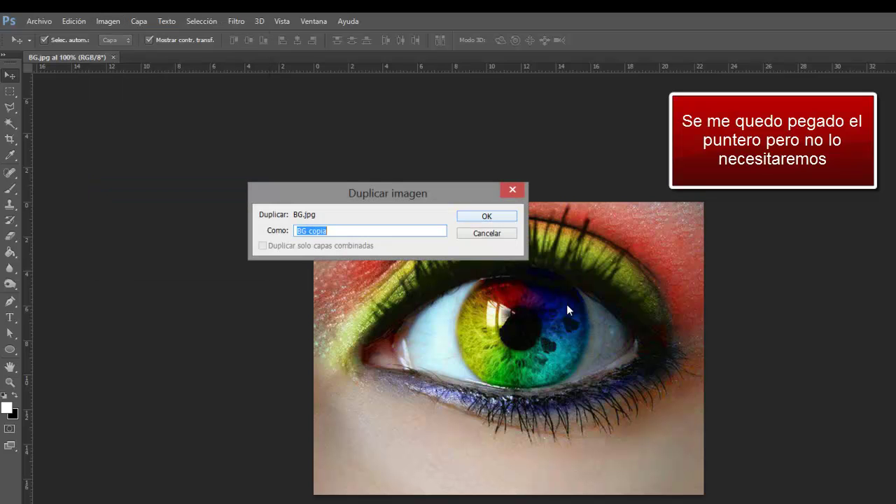
{"action": "key", "text": "Return"}
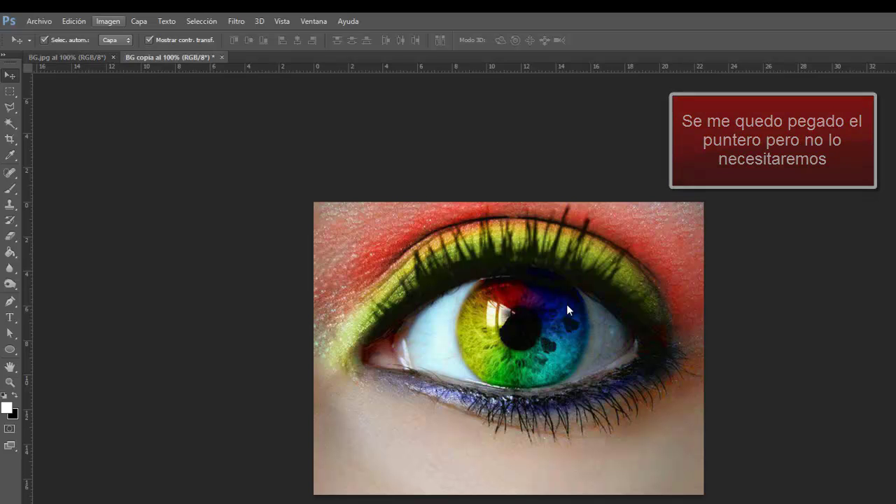
{"action": "left_click", "coordinate": [108, 21]}
{"action": "key", "text": "Down"}
{"action": "key", "text": "Return"}
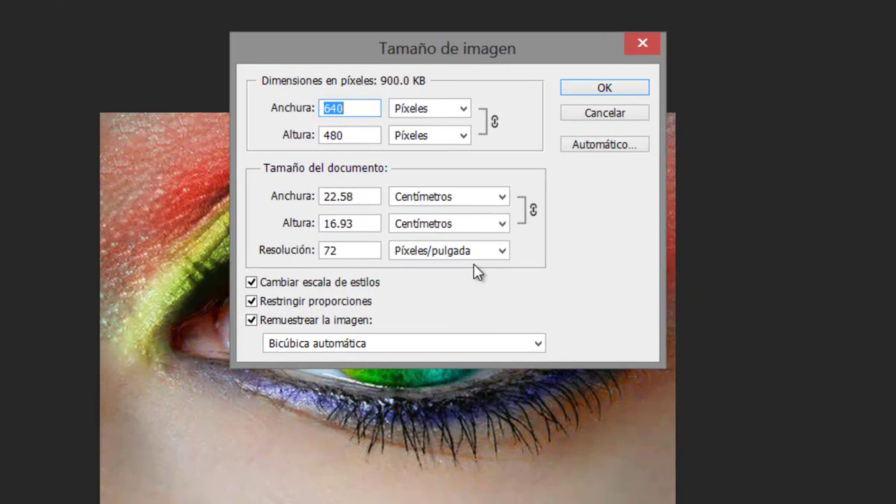
Resize BG copia to 300% width and height using Bicúbica más suavizada resampling.
{"action": "key", "text": "alt+Down"}
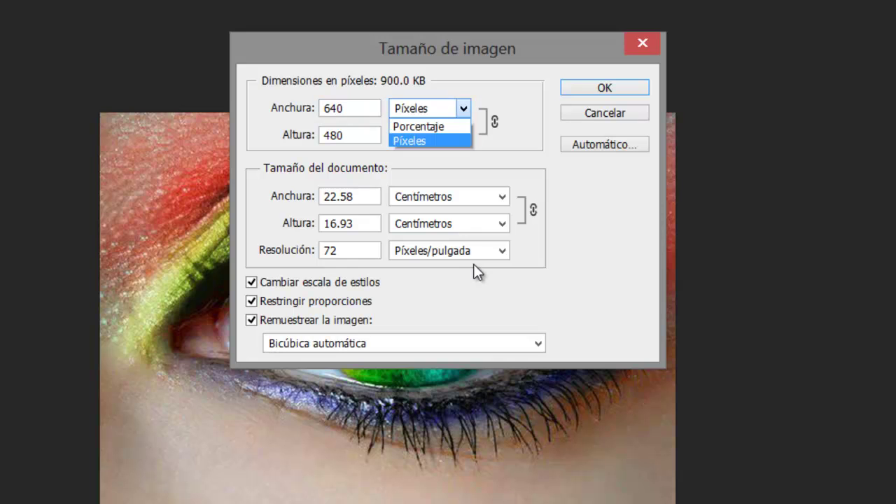
{"action": "key", "text": "Up"}
{"action": "key", "text": "Return"}
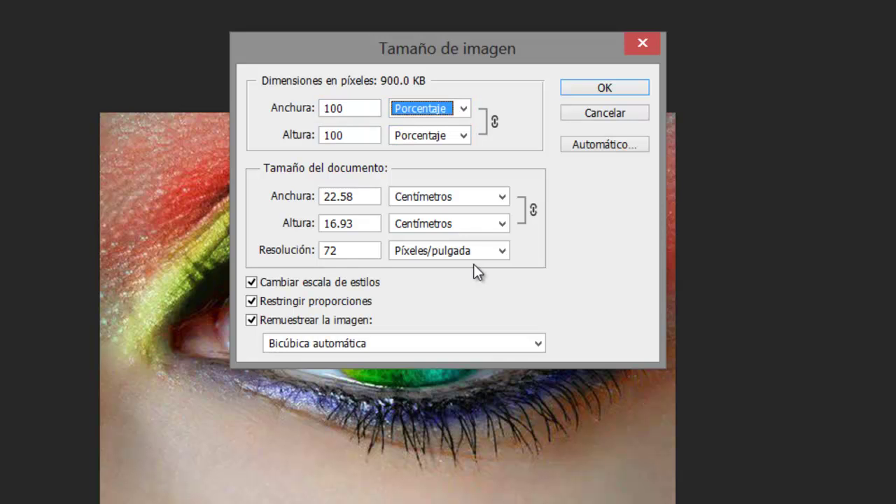
{"action": "key", "text": "shift+Tab"}
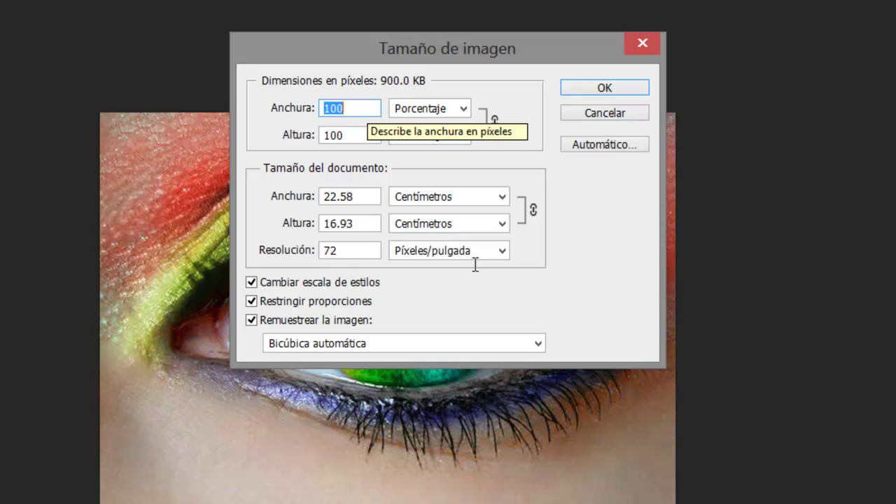
{"action": "type", "text": "300"}
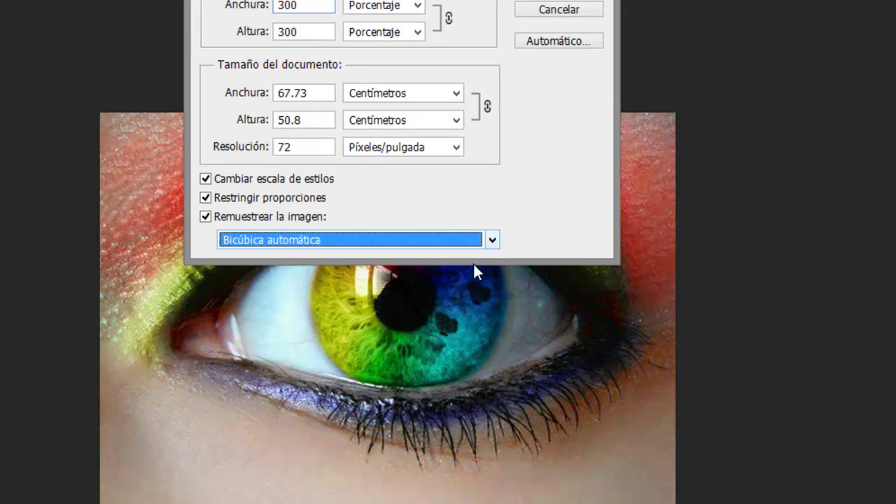
{"action": "key", "text": "Tab"}
{"action": "key", "text": "alt+Down"}
{"action": "key", "text": "Down"}
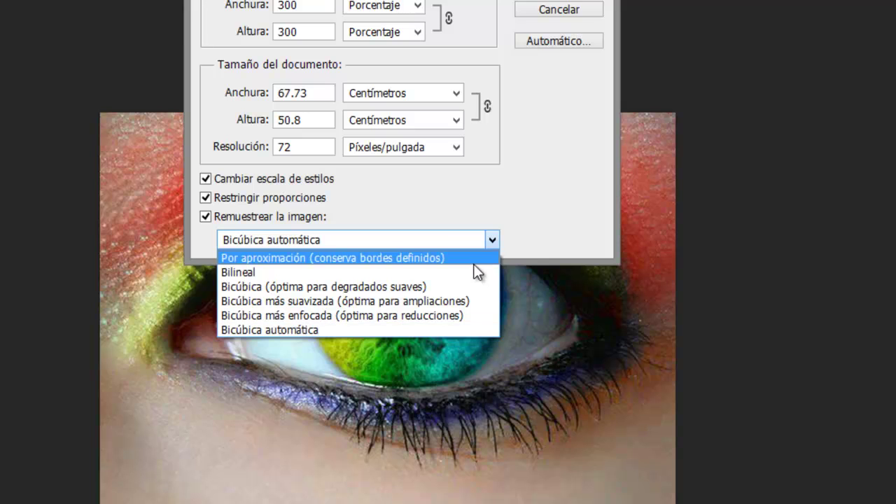
{"action": "key", "text": "Down"}
{"action": "key", "text": "Down"}
{"action": "key", "text": "Down"}
{"action": "key", "text": "Down"}
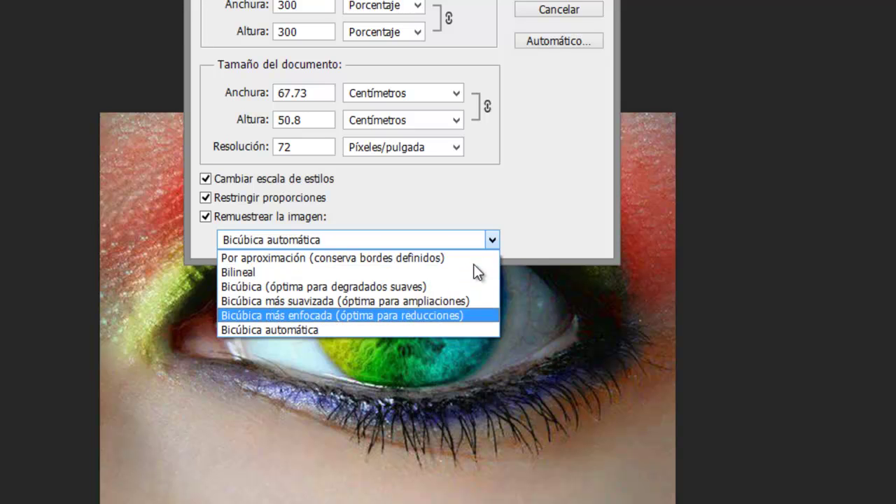
{"action": "key", "text": "Up"}
{"action": "key", "text": "Up"}
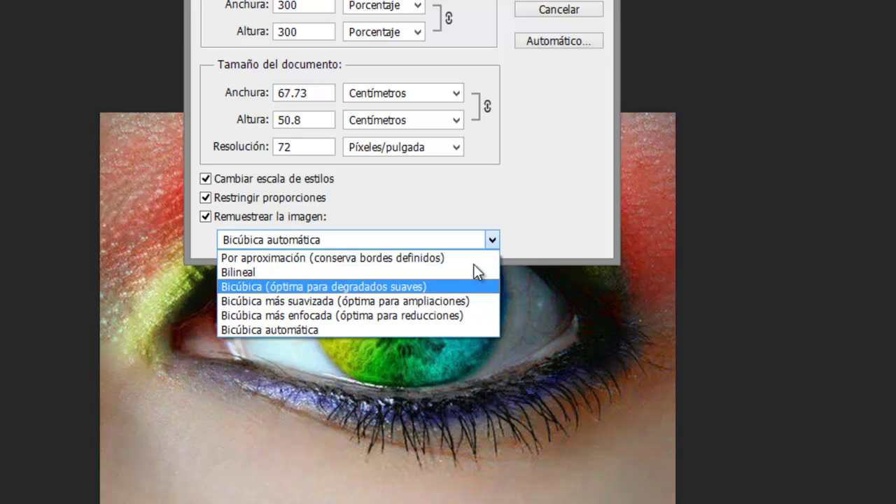
{"action": "key", "text": "Down"}
{"action": "key", "text": "Down"}
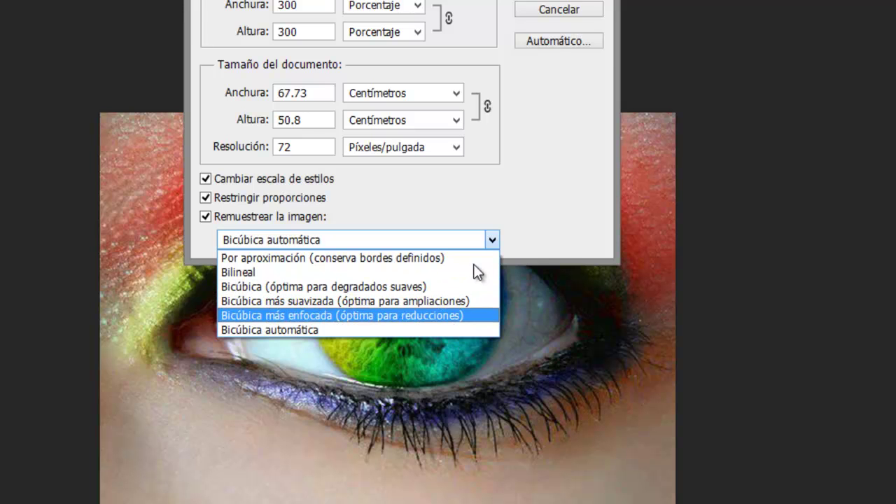
{"action": "key", "text": "Up"}
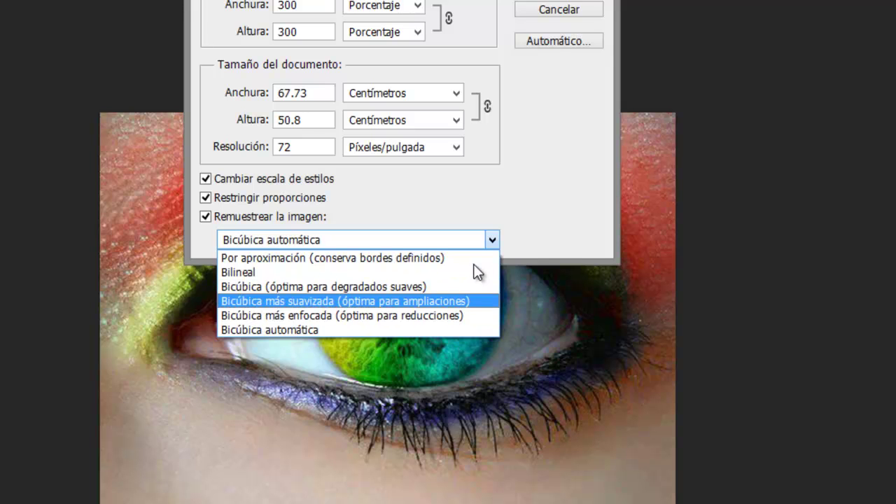
{"action": "key", "text": "Return"}
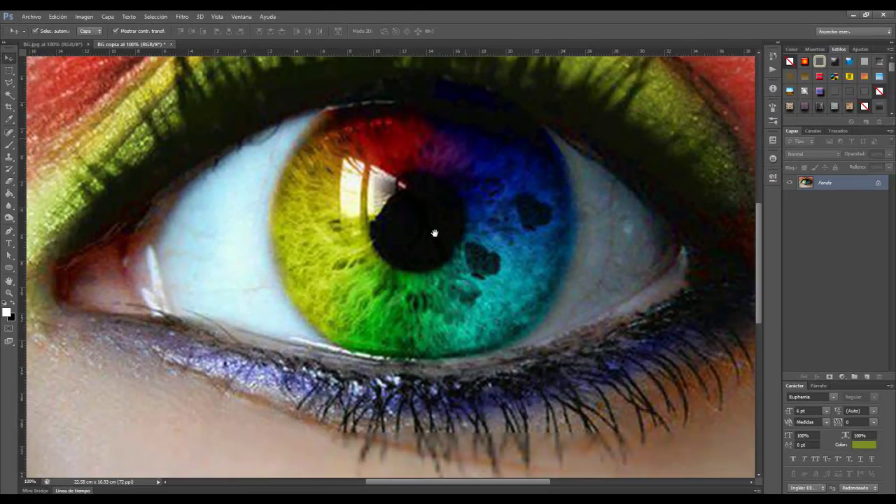
Toggle between fit-on-screen and 100% zoom, and show the rulers.
{"action": "key", "text": "ctrl+0"}
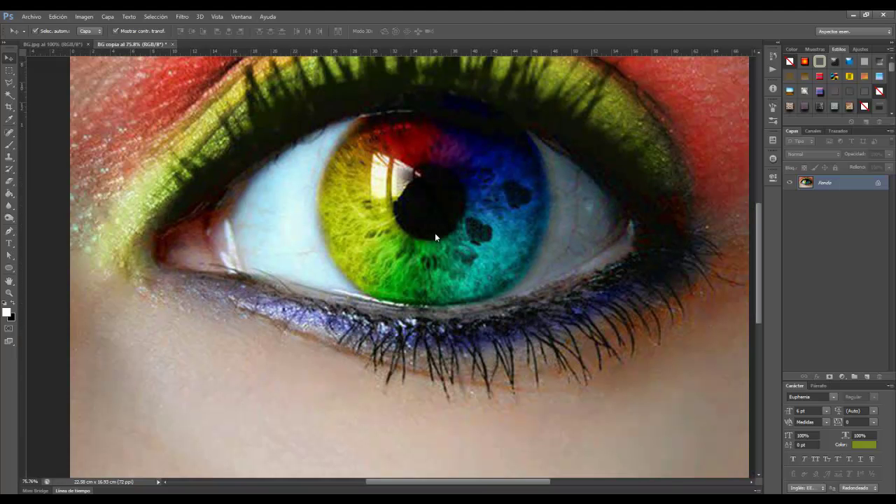
{"action": "key", "text": "ctrl+1"}
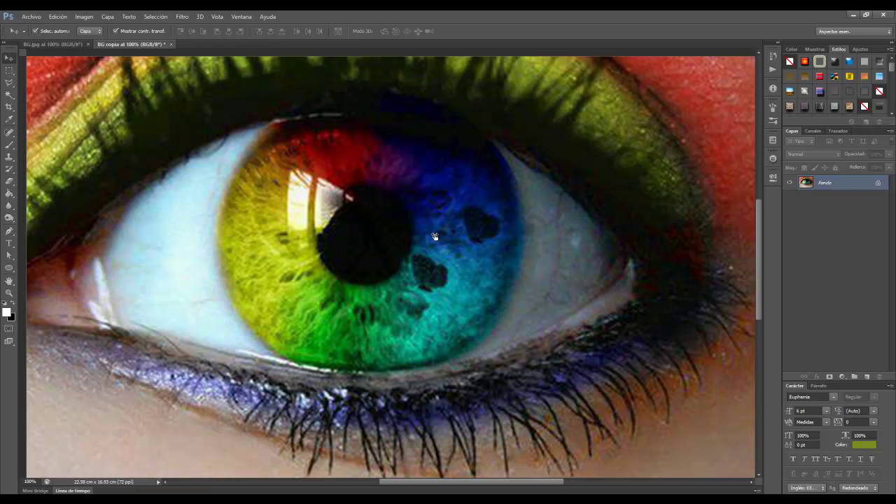
{"action": "key", "text": "ctrl+r"}
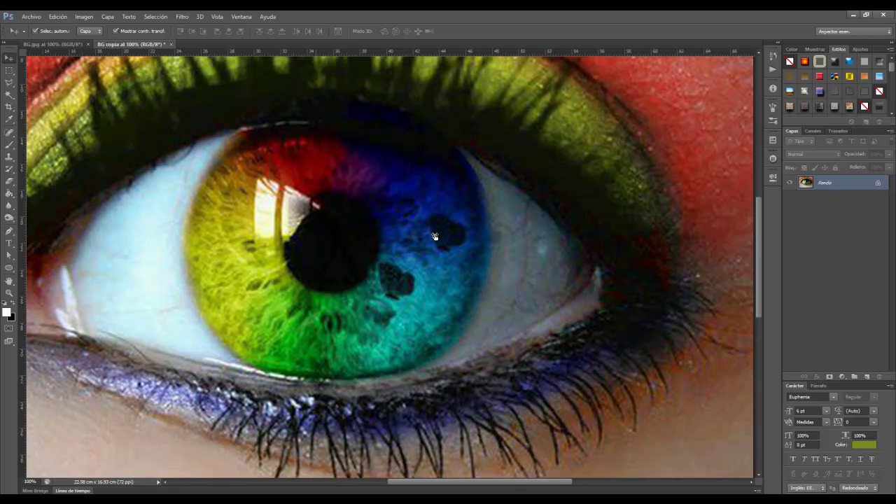
Verify in Image Size that BG copia is now 1920 × 1440 pixels at 72 ppi, then zoom out.
{"action": "key", "text": "alt+i"}
{"action": "key", "text": "Down"}
{"action": "key", "text": "Down"}
{"action": "key", "text": "Down"}
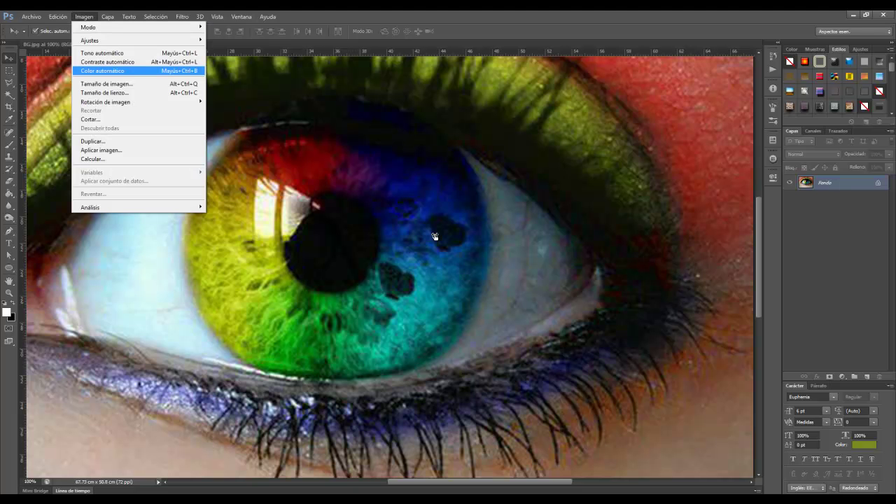
{"action": "key", "text": "Down"}
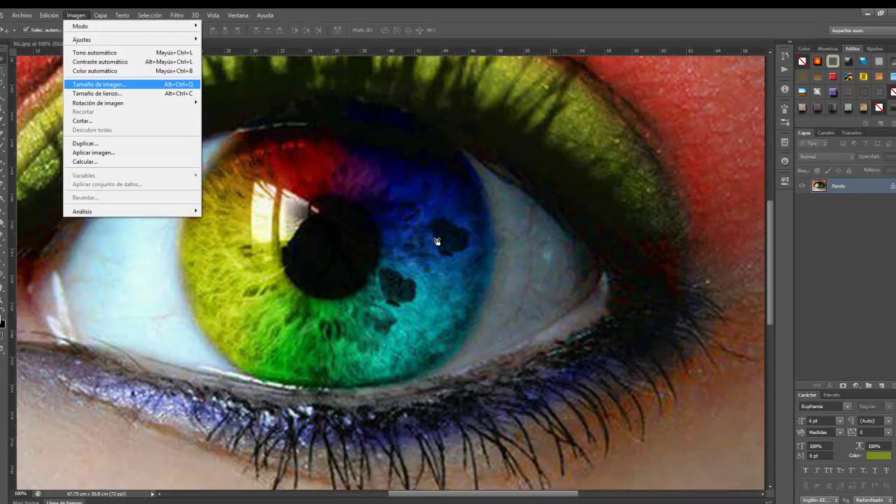
{"action": "key", "text": "Return"}
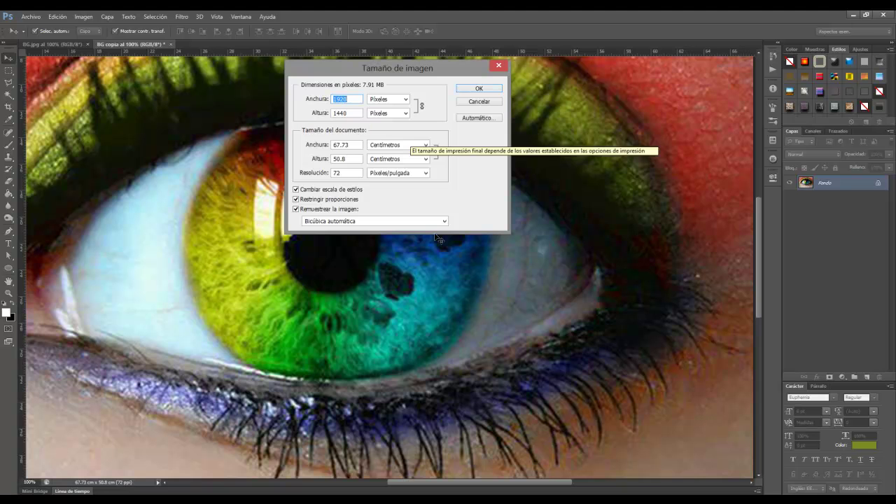
{"action": "key", "text": "Return"}
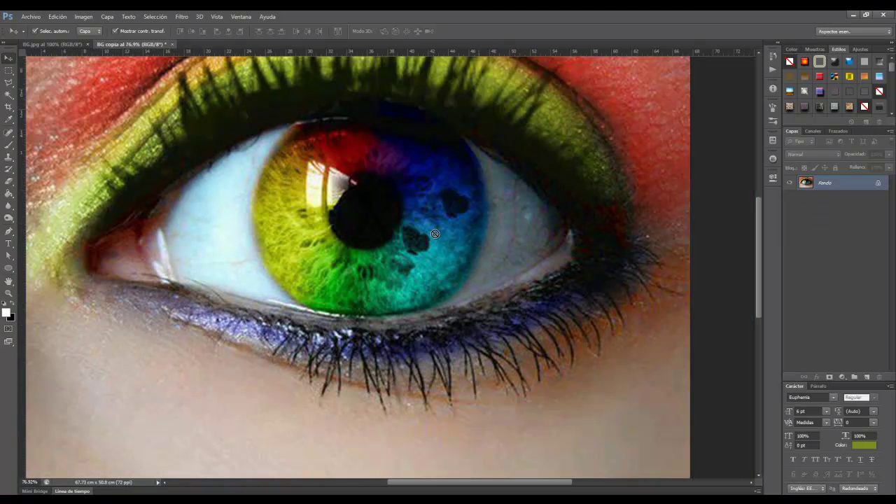
{"action": "scroll", "coordinate": [434, 234], "scroll_direction": "down", "scroll_amount": 2}
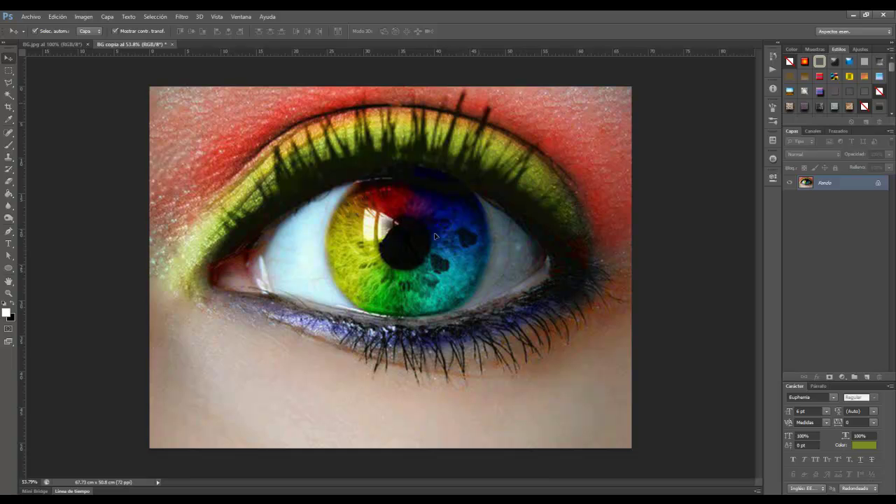
Drag the original BG.jpg eye photo into BG copia as new layer Capa 1.
{"action": "key", "text": "ctrl+Tab"}
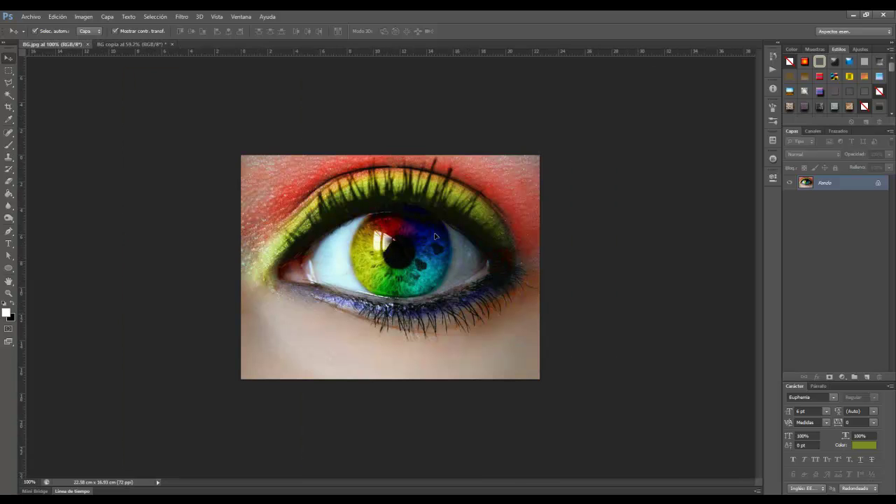
{"action": "left_click_drag", "start_coordinate": [435, 236], "coordinate": [436, 237]}
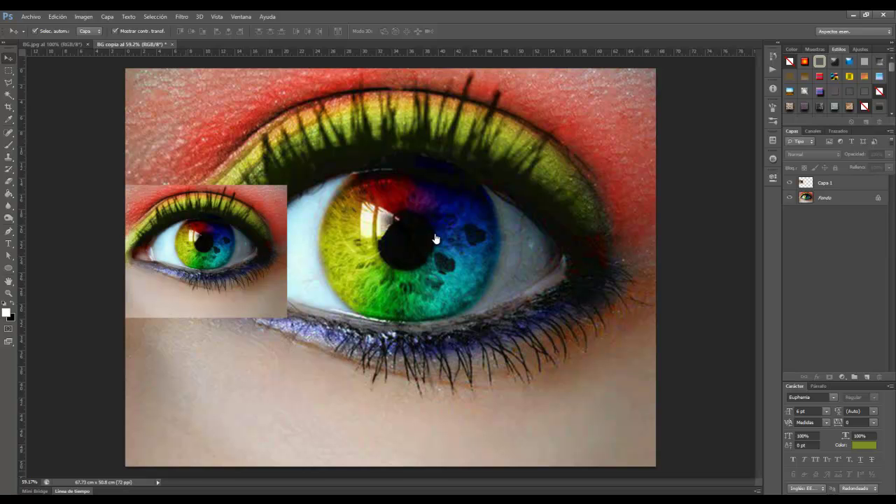
Switch over to the Google Chrome window showing the YouTube page.
{"action": "key", "text": "alt+Tab"}
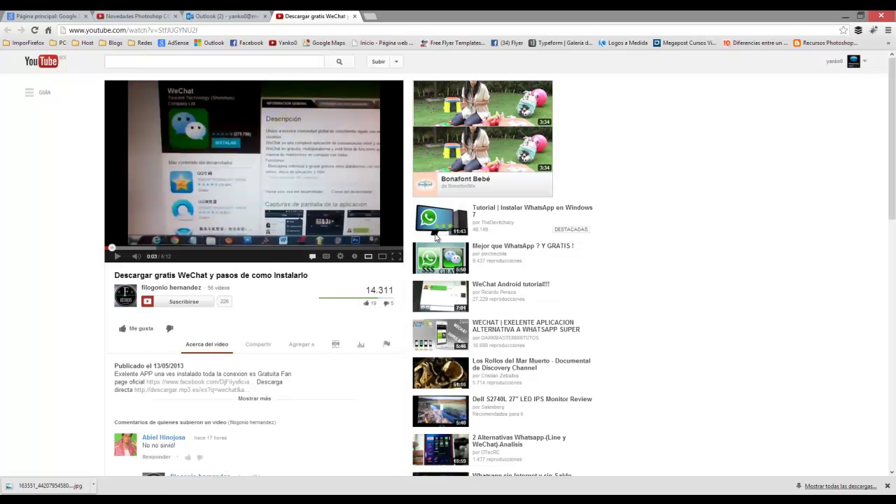